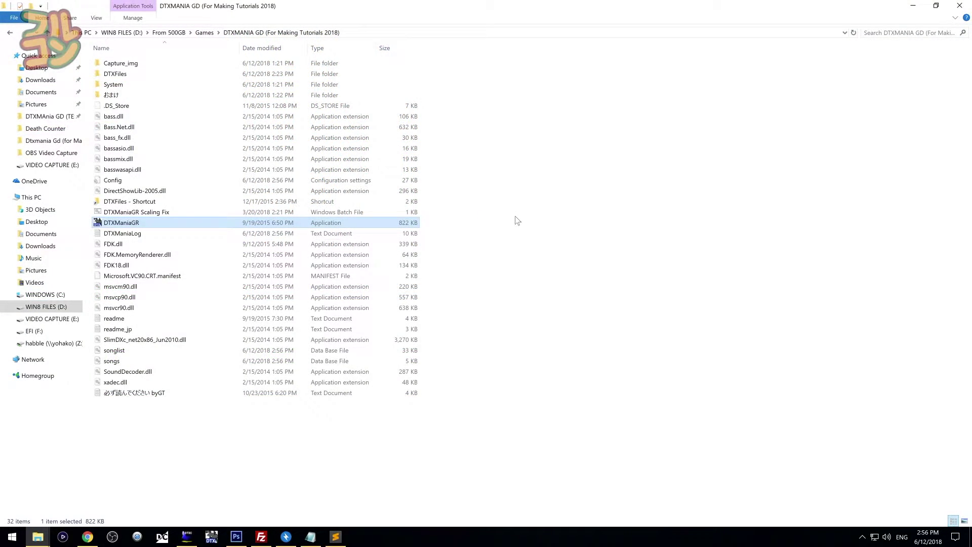
Open the DTXFiles folder and delete all of its contents.
double_click(126, 76)
left_click(125, 76)
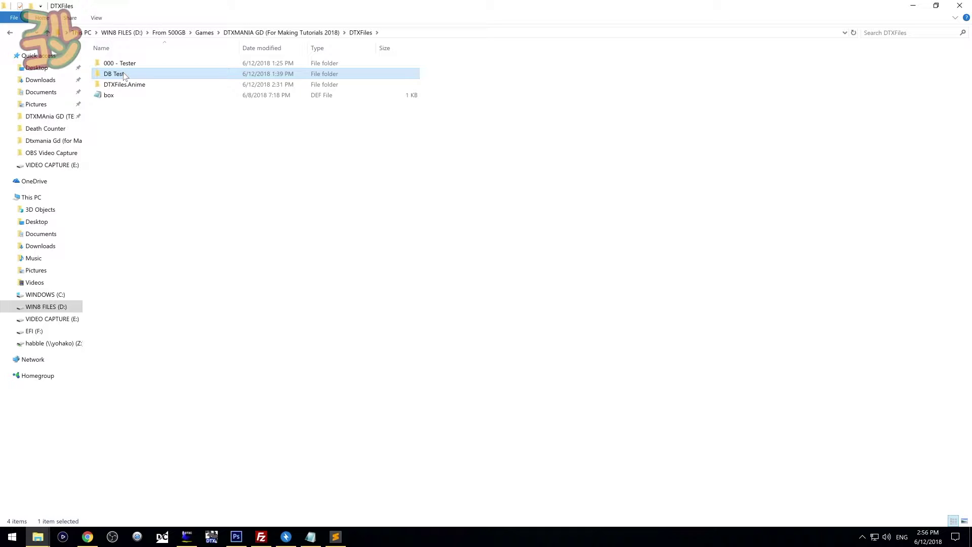
key("ctrl+a")
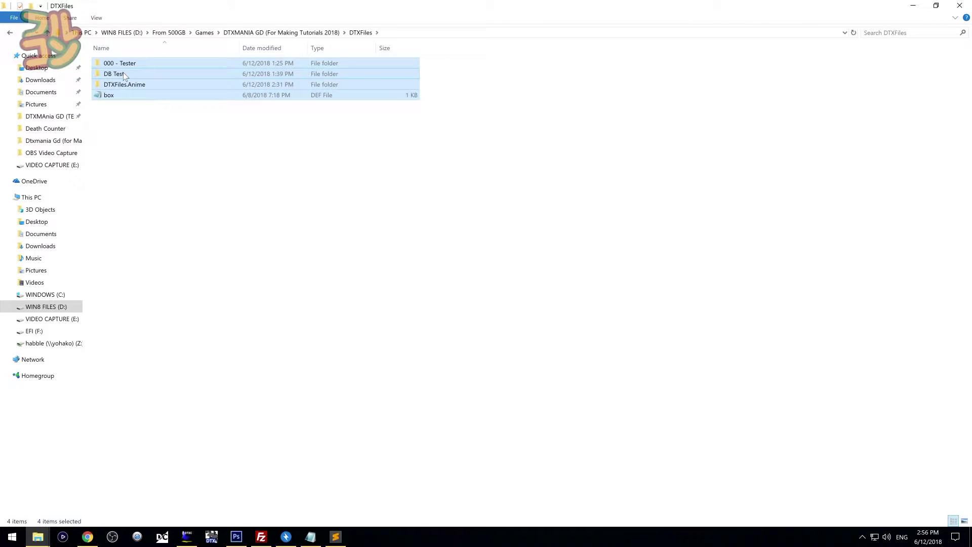
key("Delete")
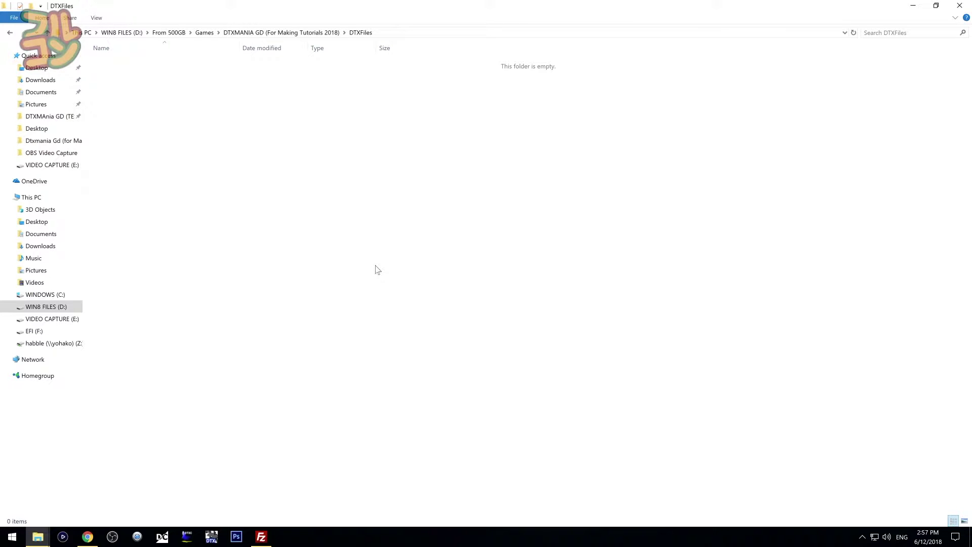
Create a new folder named DTXFiles.Anime inside DTXFiles.
key("ctrl+shift+n")
type("DTXF")
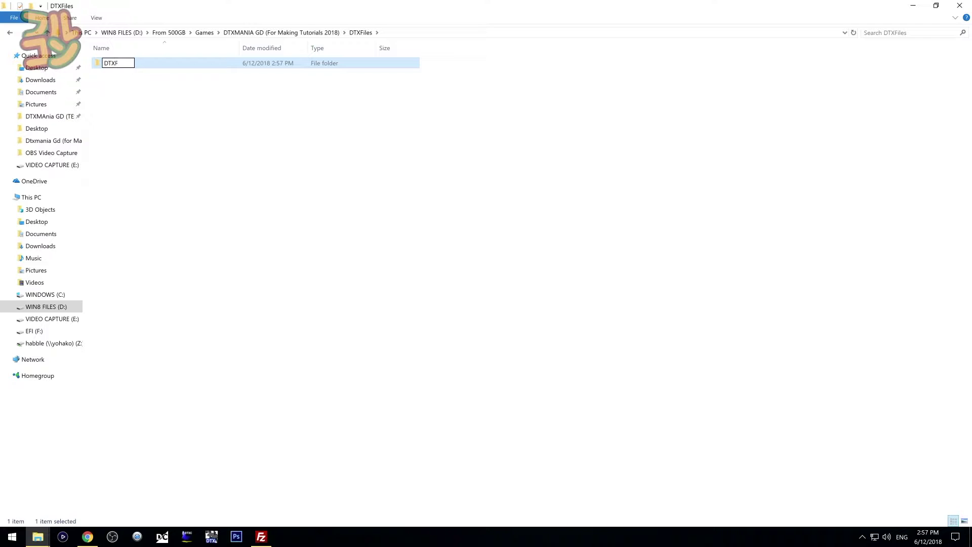
type("iles.Anime")
key("Return")
key("Return")
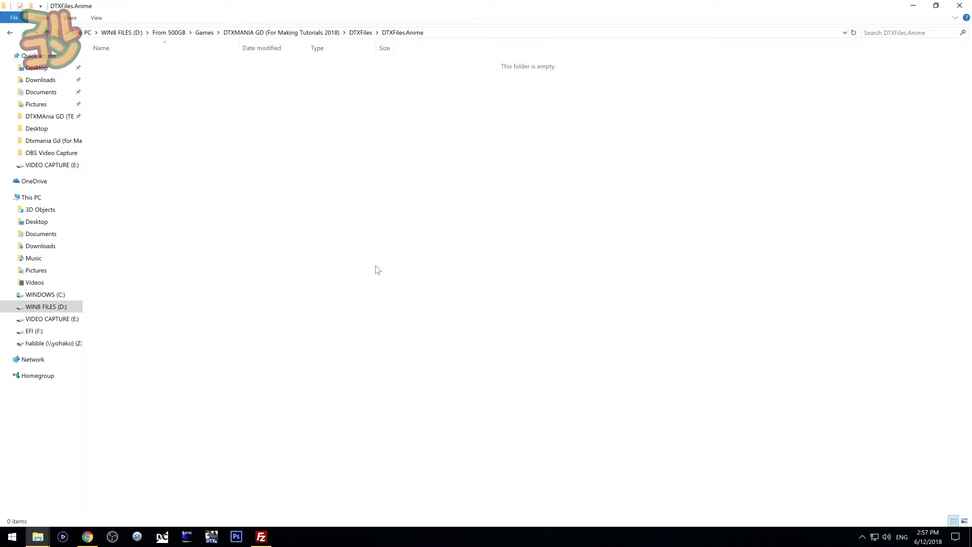
Add a 'DTXFiles.New Game!' subfolder and paste box.def into DTXFiles.Anime.
key("ctrl+shift+n")
type("DT")
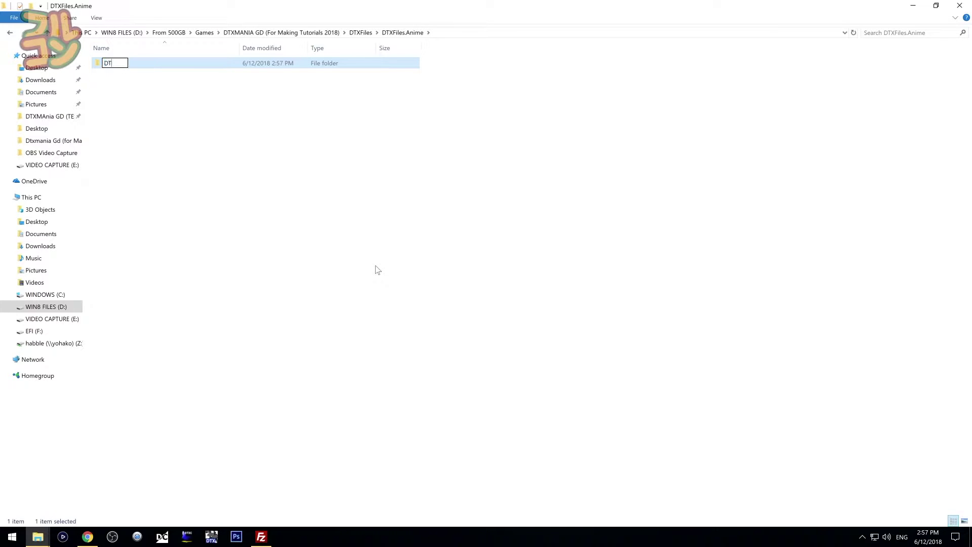
type("XFiles.New Game!")
key("Return")
key("ctrl+v")
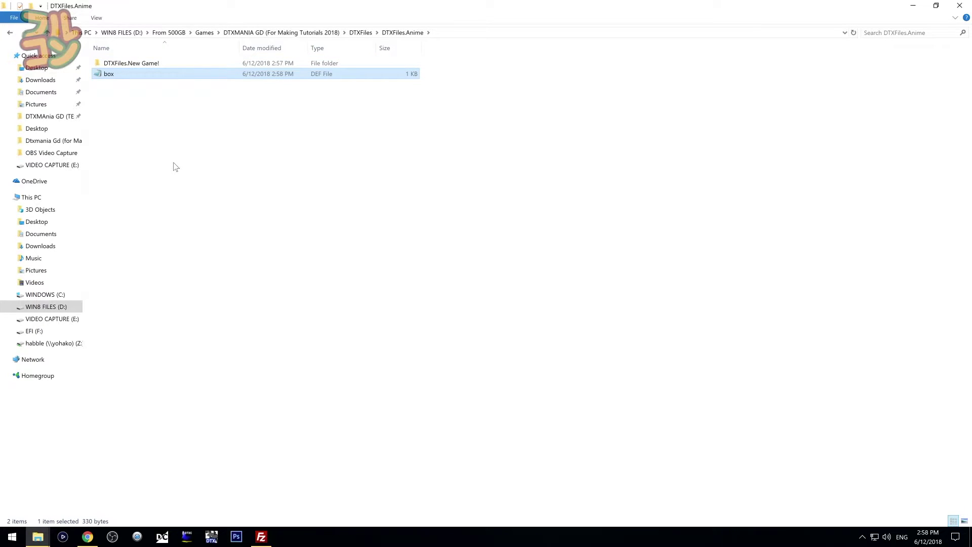
left_click(176, 167)
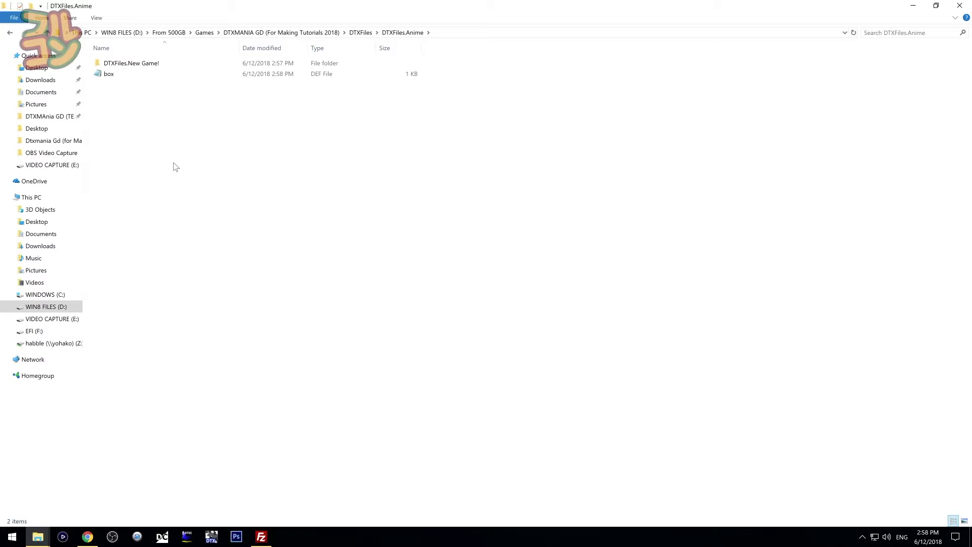
Open box.def in Notepad and move the editor window into view.
double_click(110, 76)
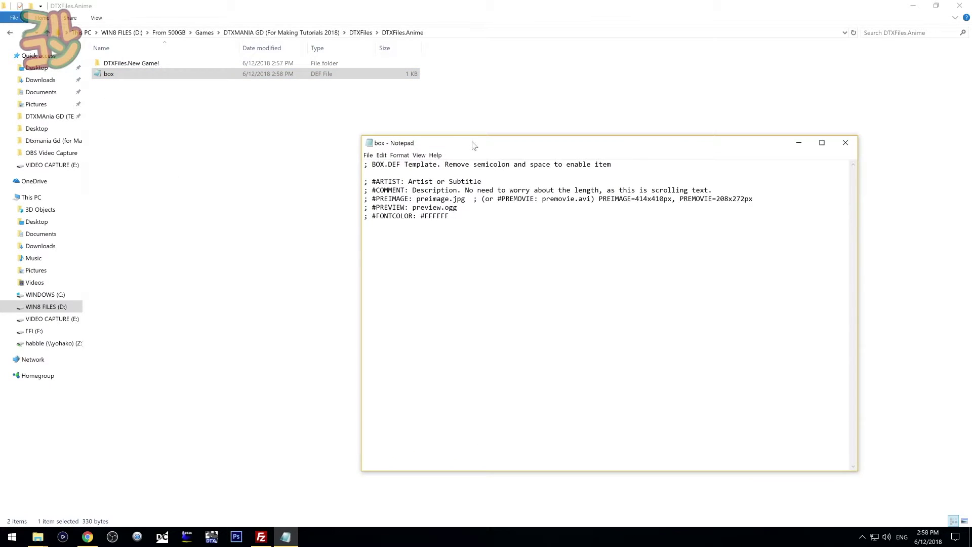
left_click_drag(473, 145, 387, 134)
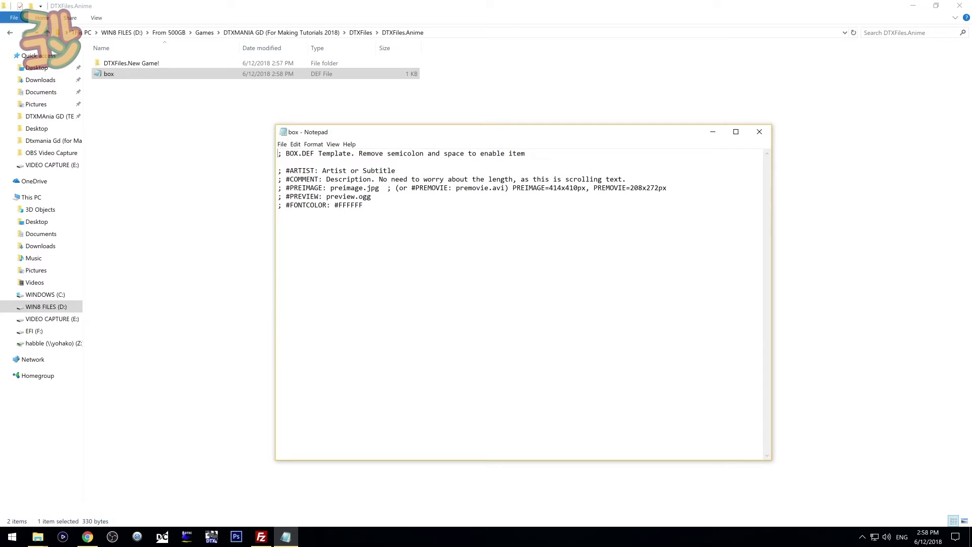
Uncomment the ARTIST line and set it to 'Various Artist'.
key("BackSpace")
key("BackSpace")
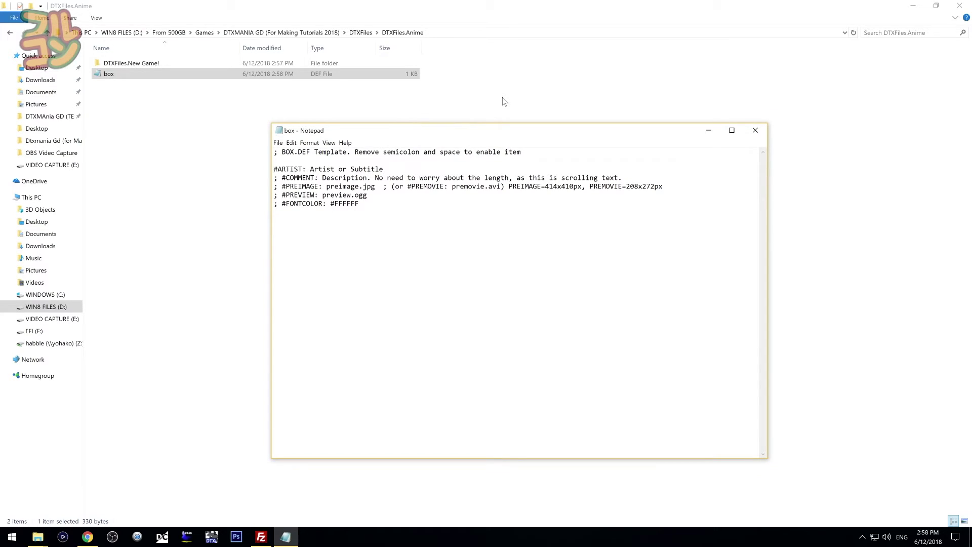
key("shift+Right")
key("shift+Right")
key("shift+Right")
key("shift+Right")
key("shift+Right")
key("shift+Right")
key("shift+Right")
key("shift+Right")
key("shift+Right")
key("shift+Right")
key("shift+Right")
key("shift+Right")
key("shift+Right")
key("shift+Right")
key("shift+Right")
key("shift+Right")
key("shift+Right")
key("shift+Right")
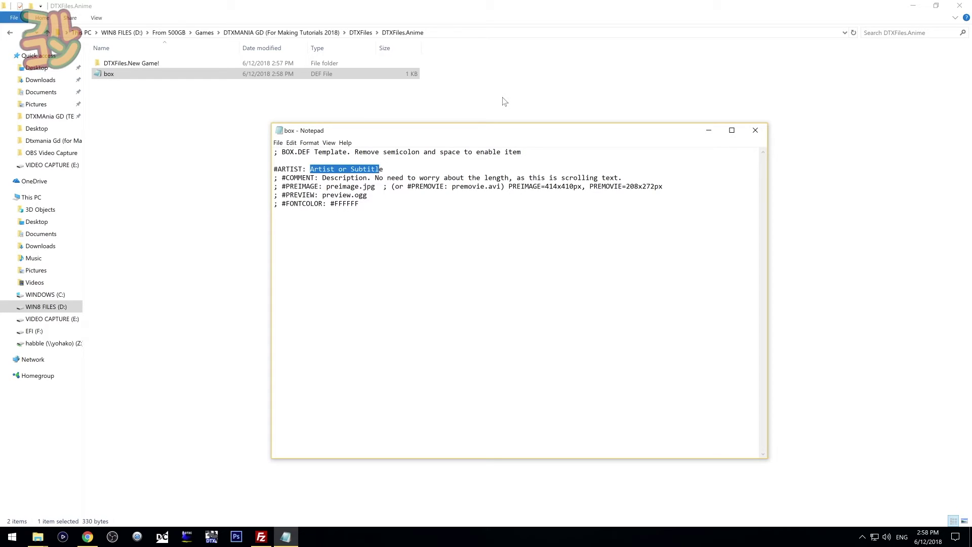
type("Various Artist")
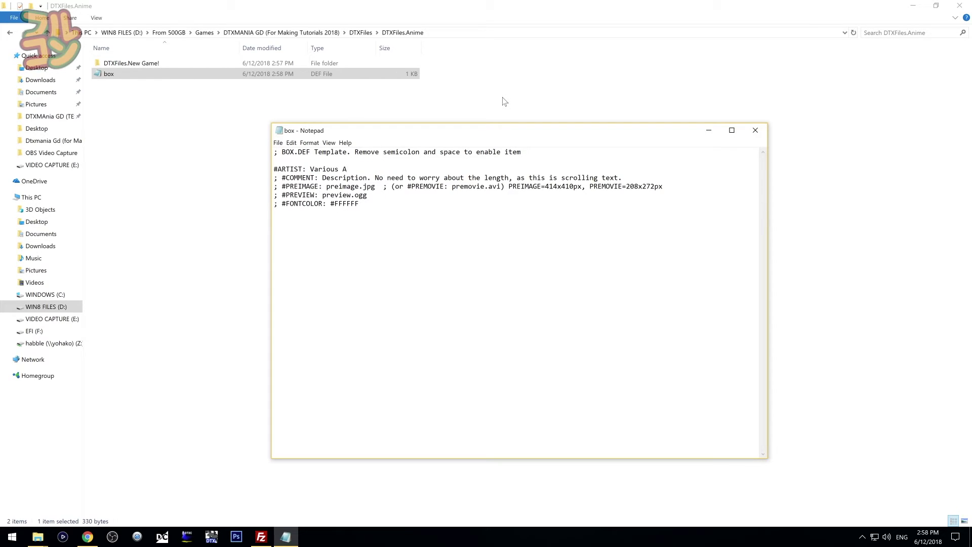
Uncomment COMMENT and set it to 'A folder full of Anime simfiles. Nuff said.'.
key("Down")
key("Home")
key("Delete")
key("Delete")
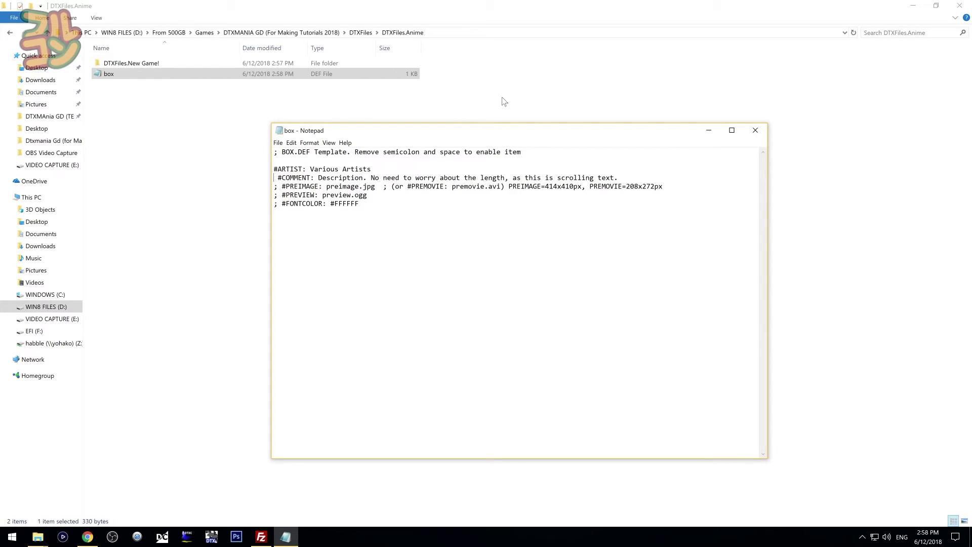
key("Right")
key("shift+End")
type("A folder full of Anime simfiles. Nuff said.")
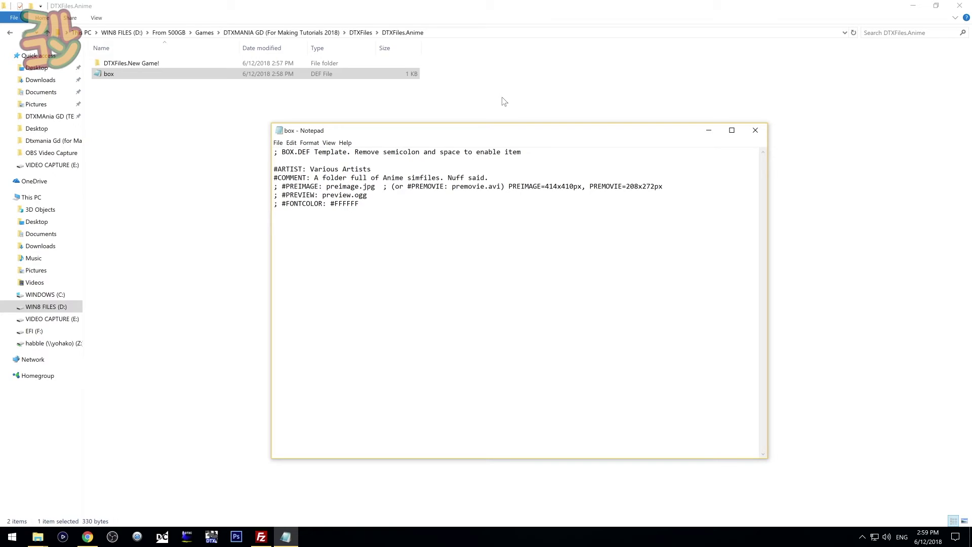
Uncomment the PREIMAGE and FONTCOLOR lines and load color-hex.com in the browser.
key("Delete")
key("Delete")
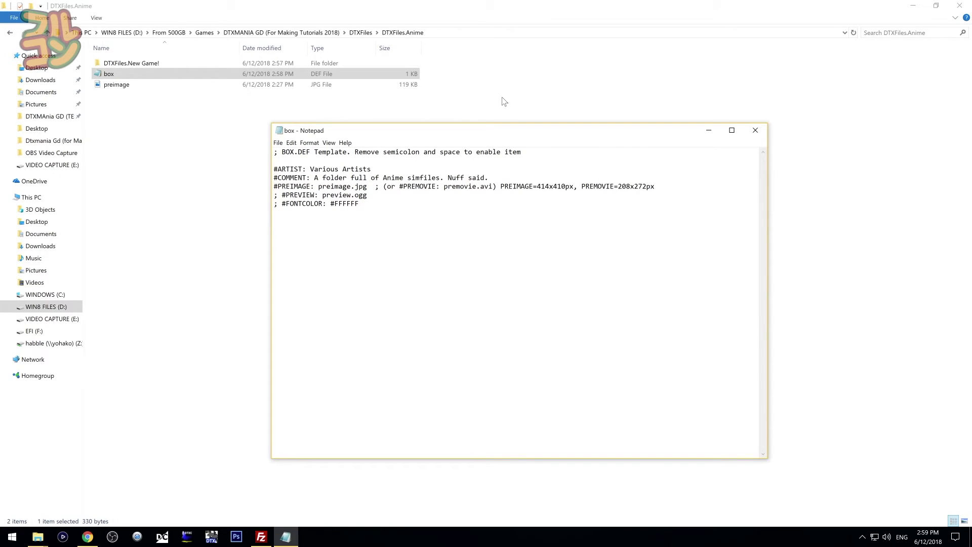
key("Delete")
key("Delete")
left_click(87, 537)
type("color-hex.com/color/0000ff")
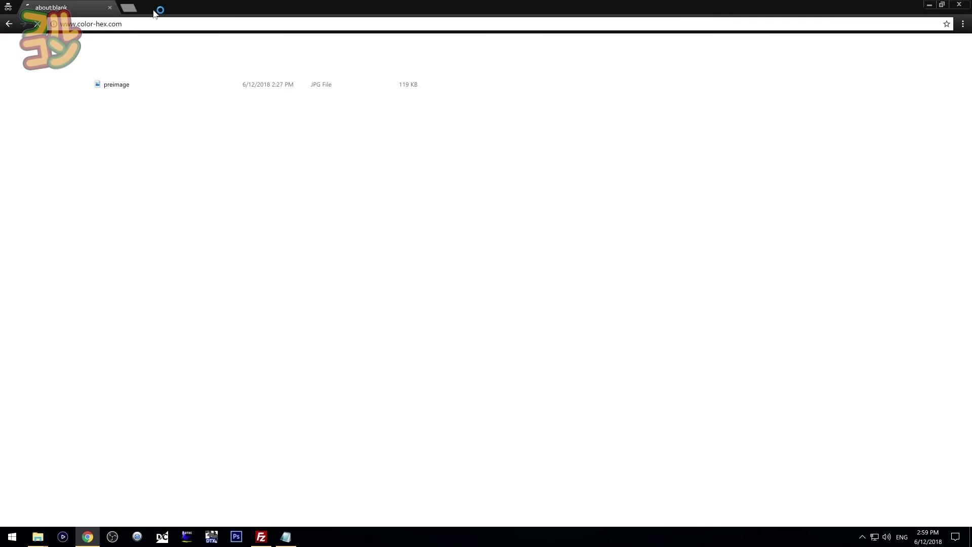
key("Return")
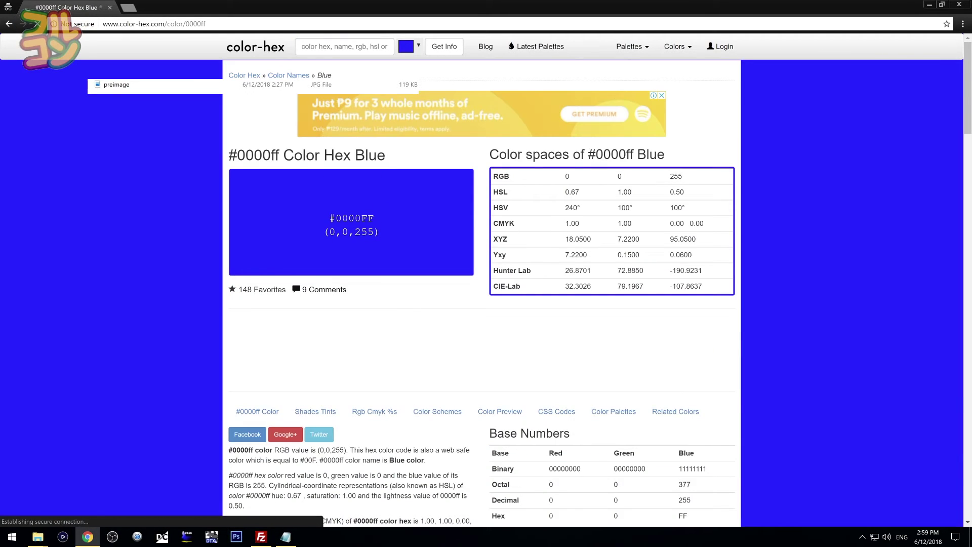
Replace the FFFFFF font colour value with the blue 0000FF.
key("alt+Tab")
key("ctrl+shift+Left")
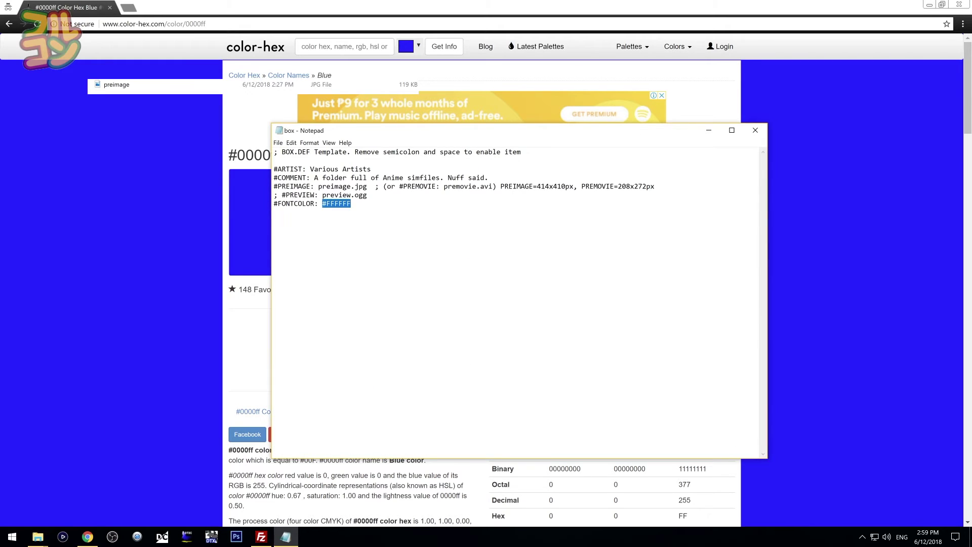
left_click(349, 203)
double_click(349, 203)
type("0000FF")
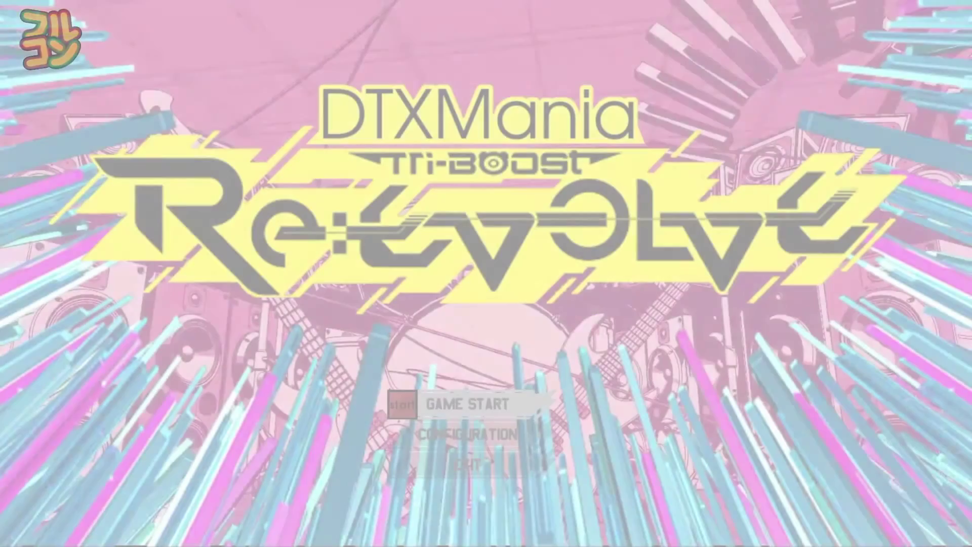
Start DTXMania, enter the Anime box to find New Game!, then back out to the song list.
key("Return")
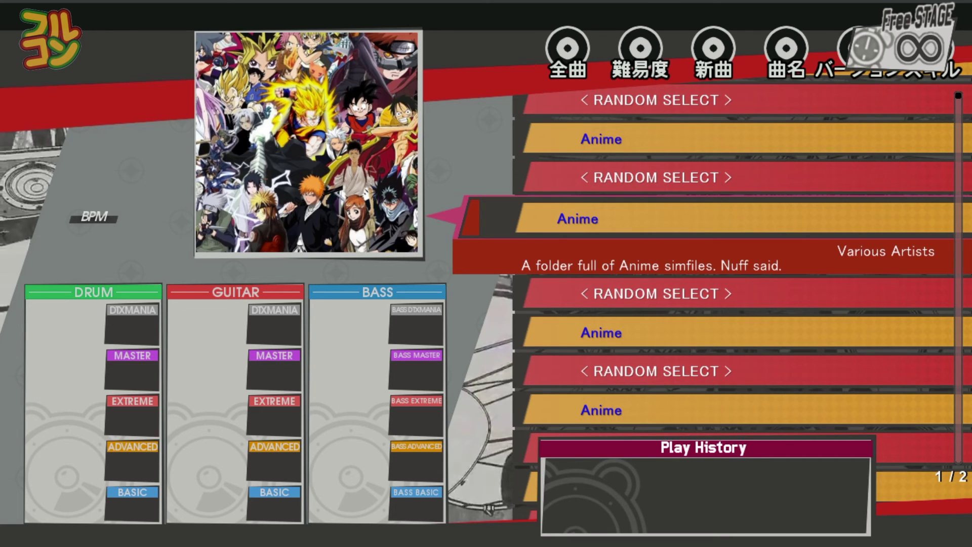
key("Return")
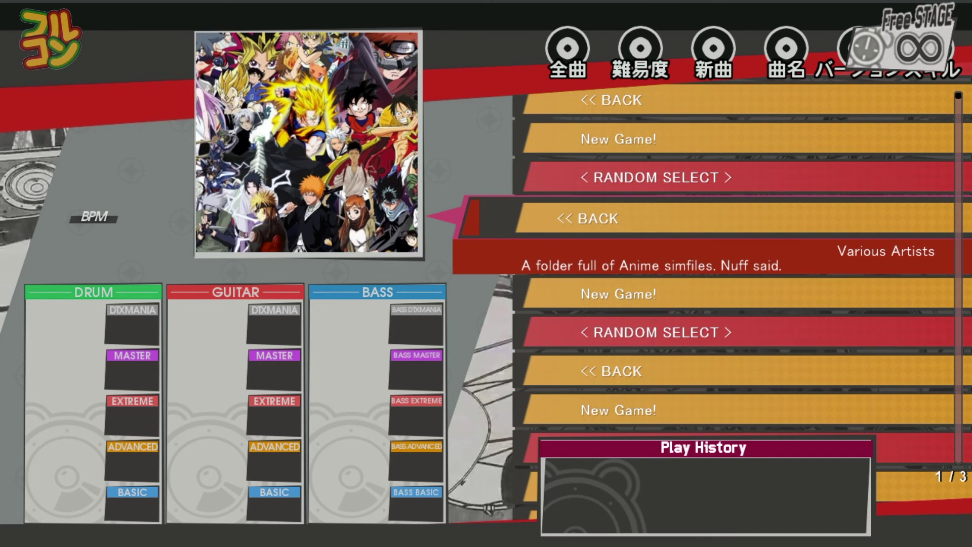
key("Down")
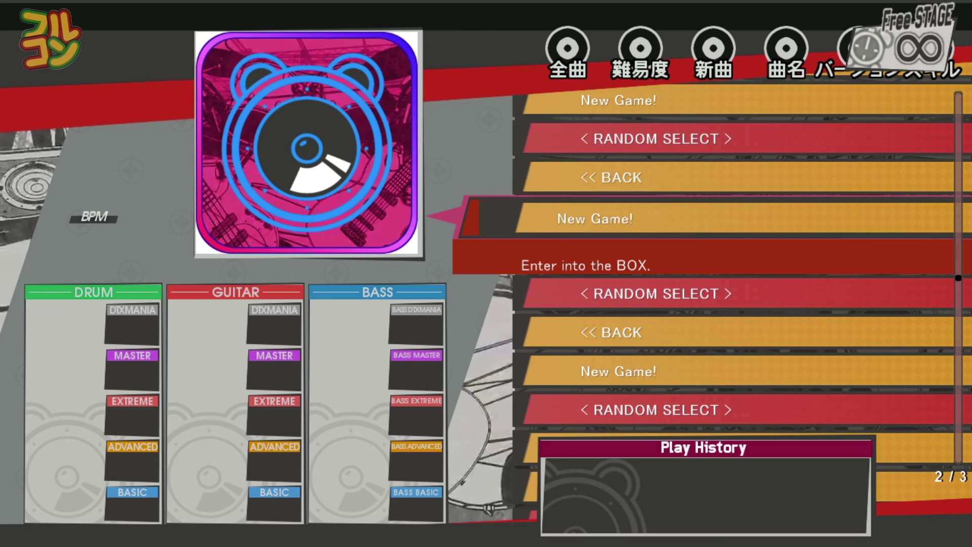
key("Up")
key("Return")
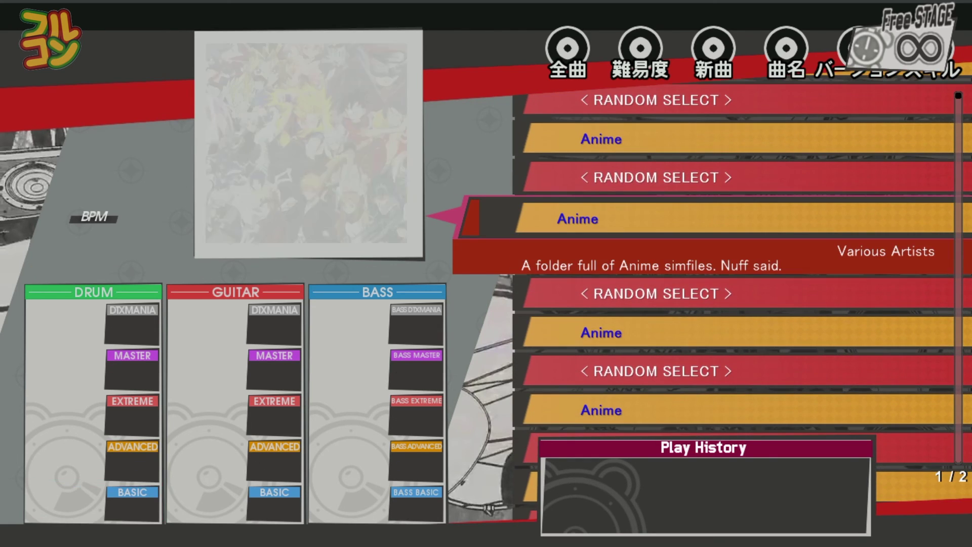